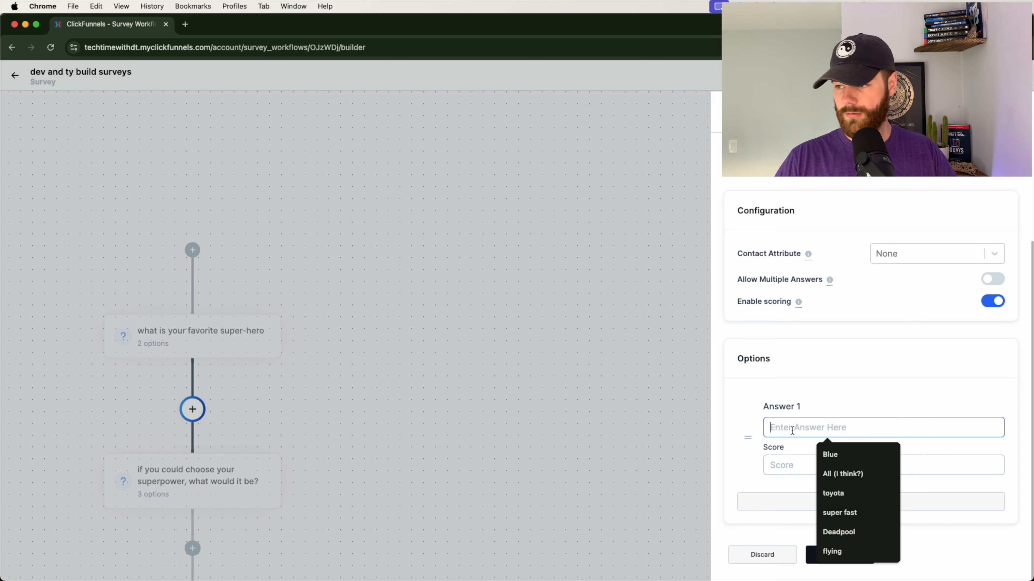
Set Answer 1 of the favorite color question to "Blue" with a score of 100 and save the question.
text(Bluer)
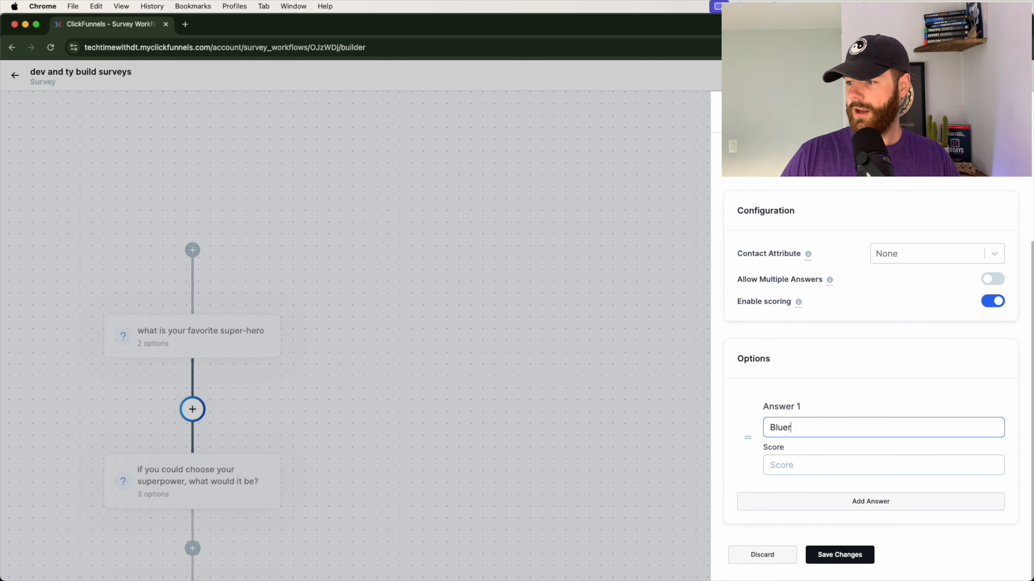
key(BackSpace)
key(Tab)
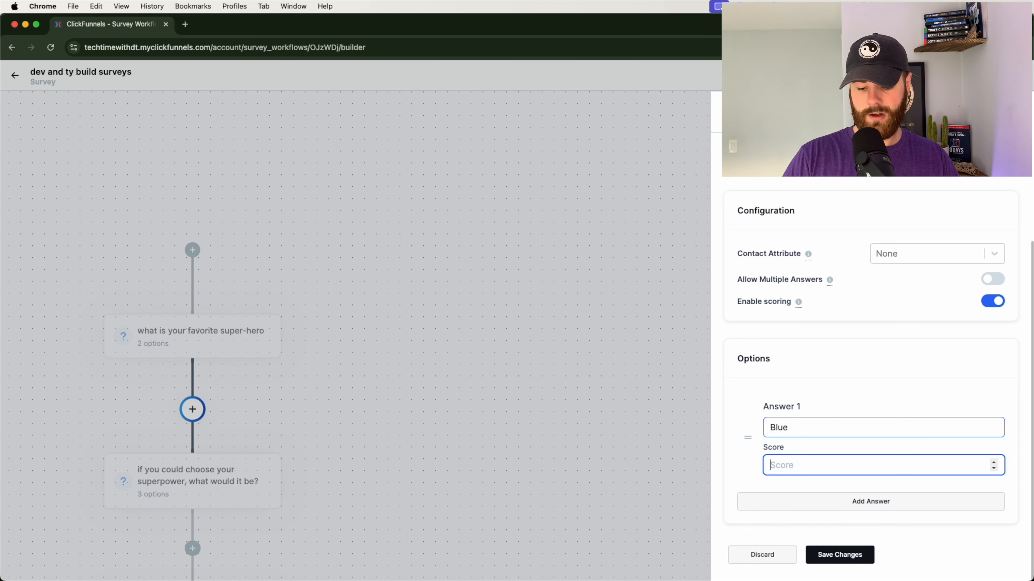
text(100)
click(753, 470)
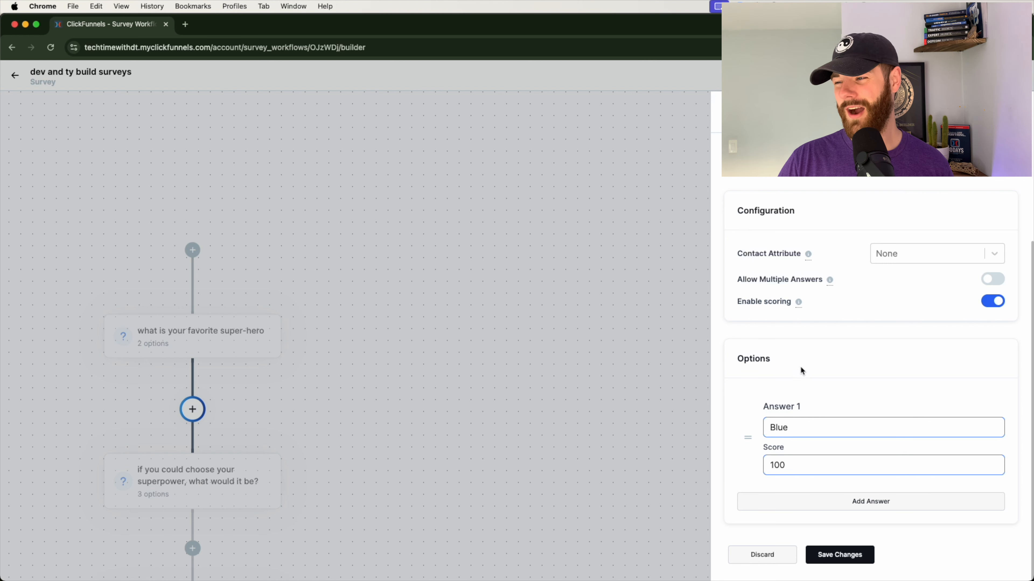
click(867, 506)
scroll(837, 509, down, 2)
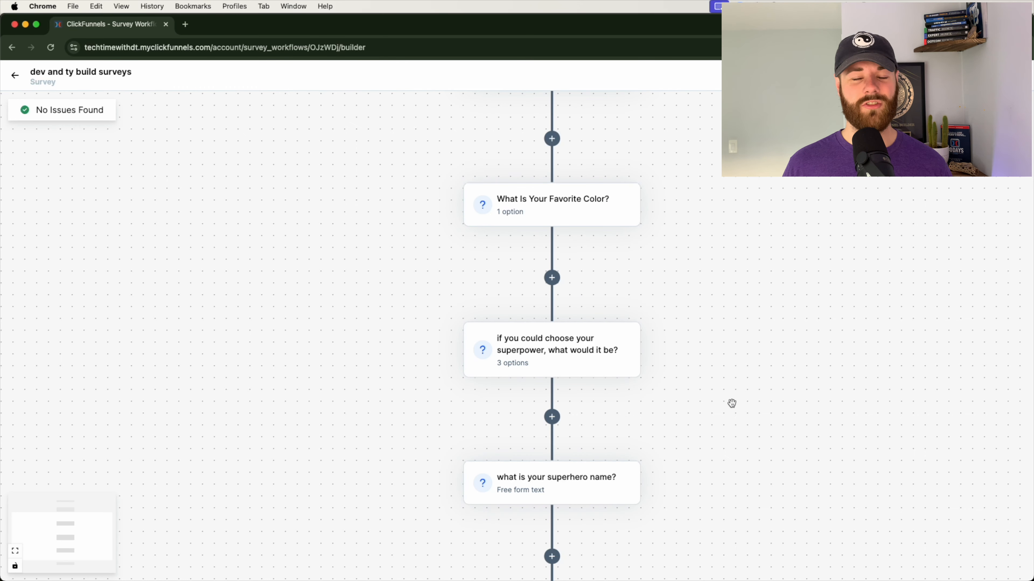
Add a split between the superpower question and the superhero name question.
scroll(732, 403, down, 2)
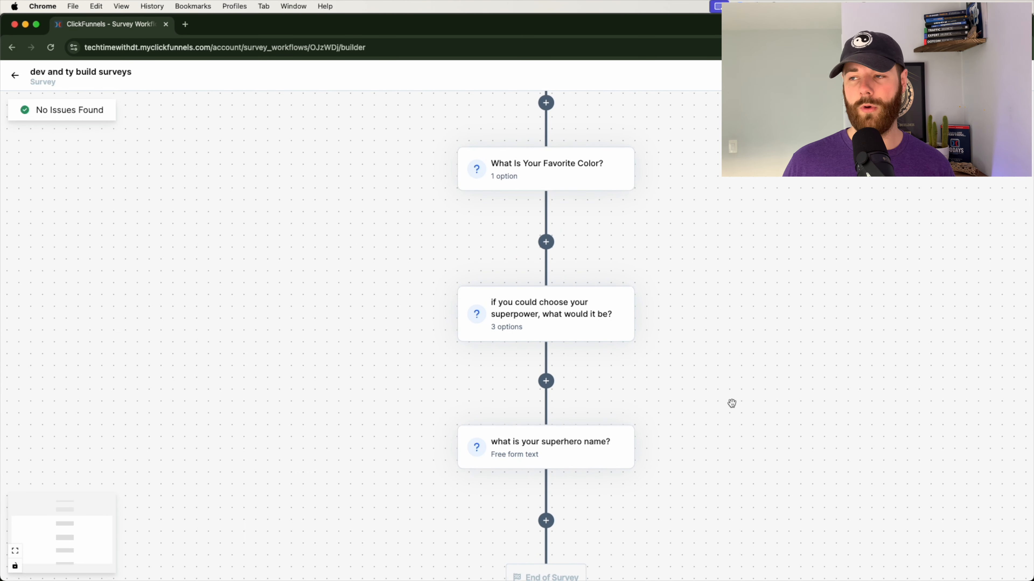
scroll(602, 422, down, 5)
scroll(603, 418, up, 2)
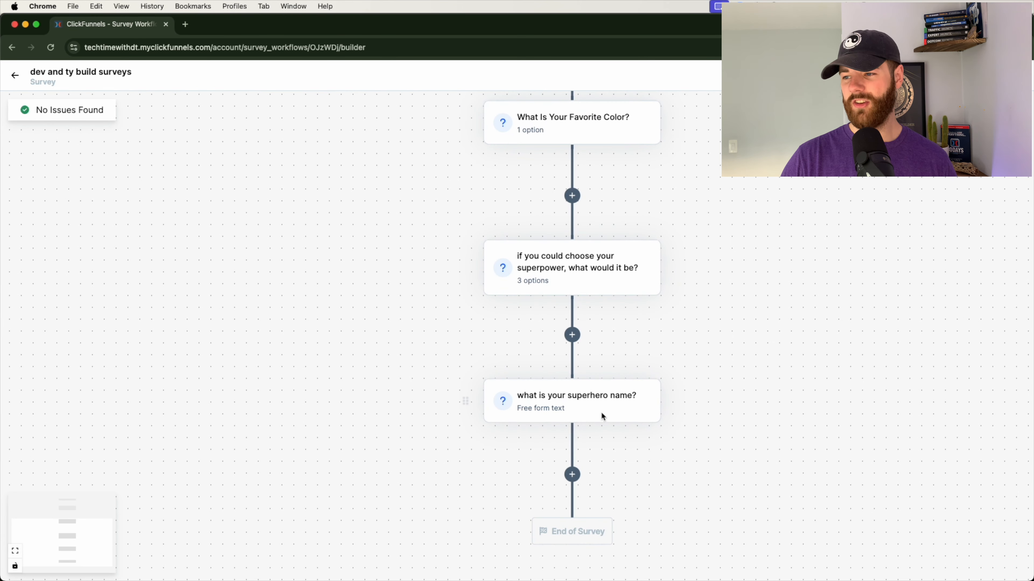
scroll(574, 341, down, 1)
click(573, 336)
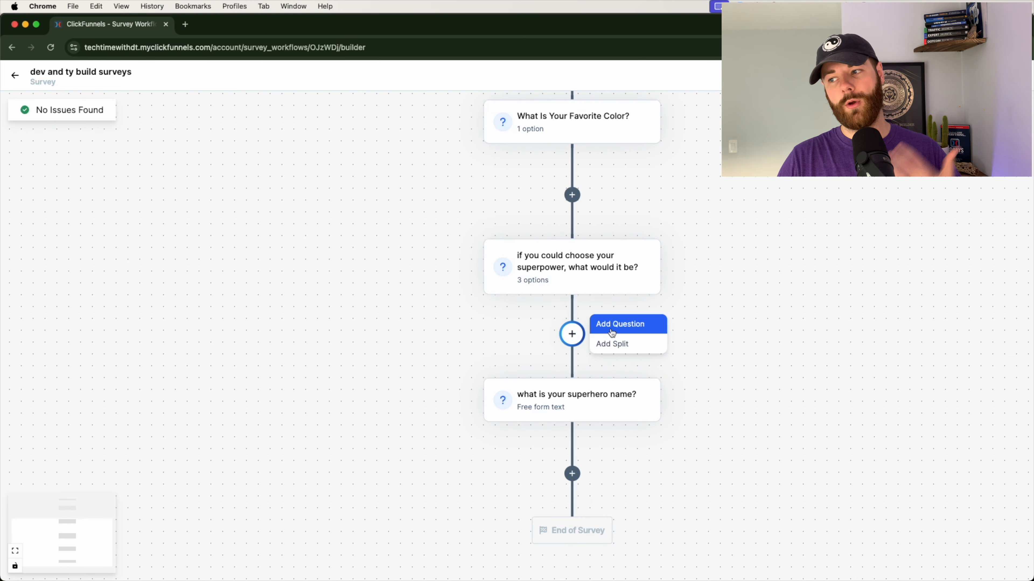
click(610, 338)
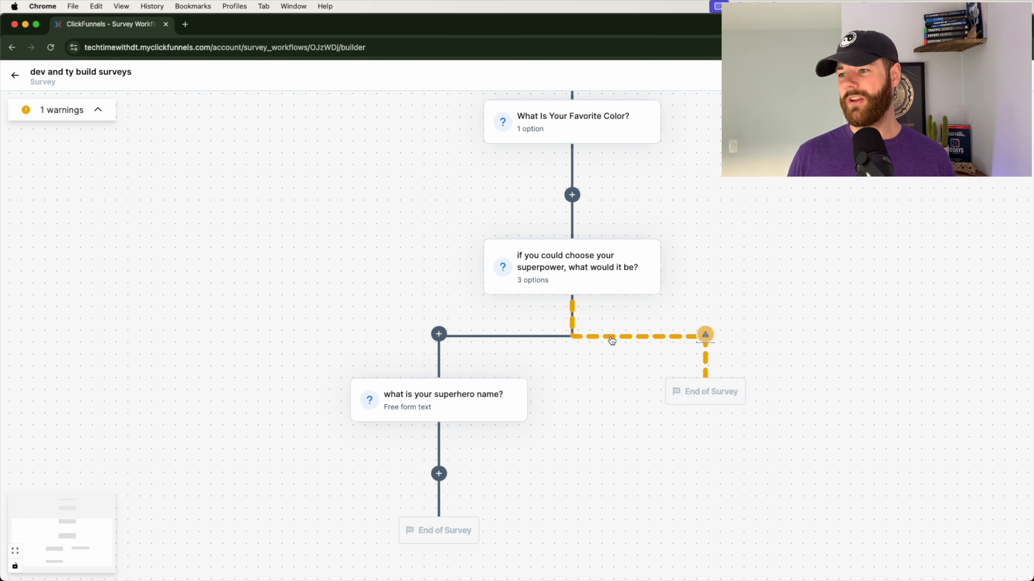
drag(611, 341, 602, 349)
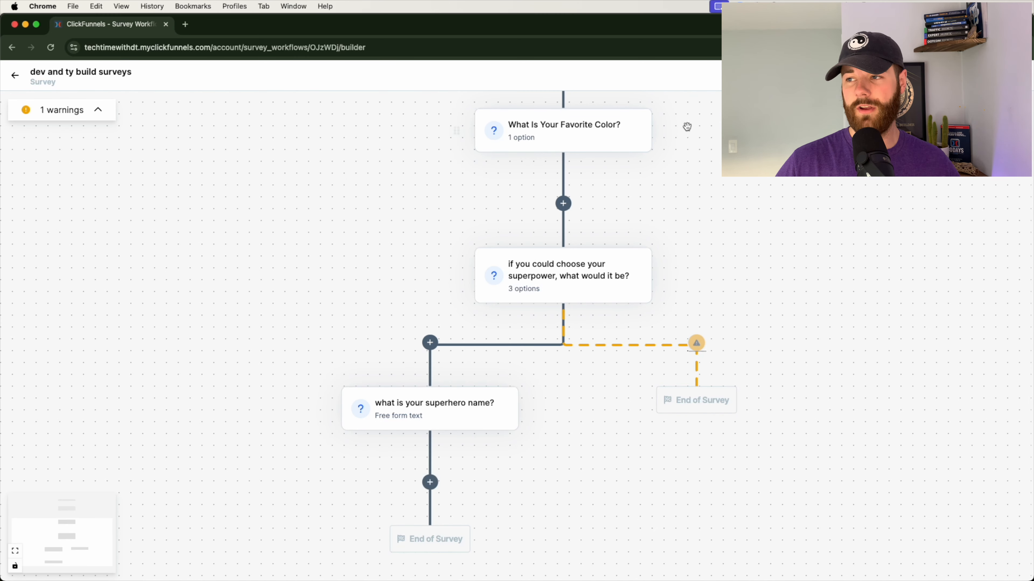
mouse_move(509, 126)
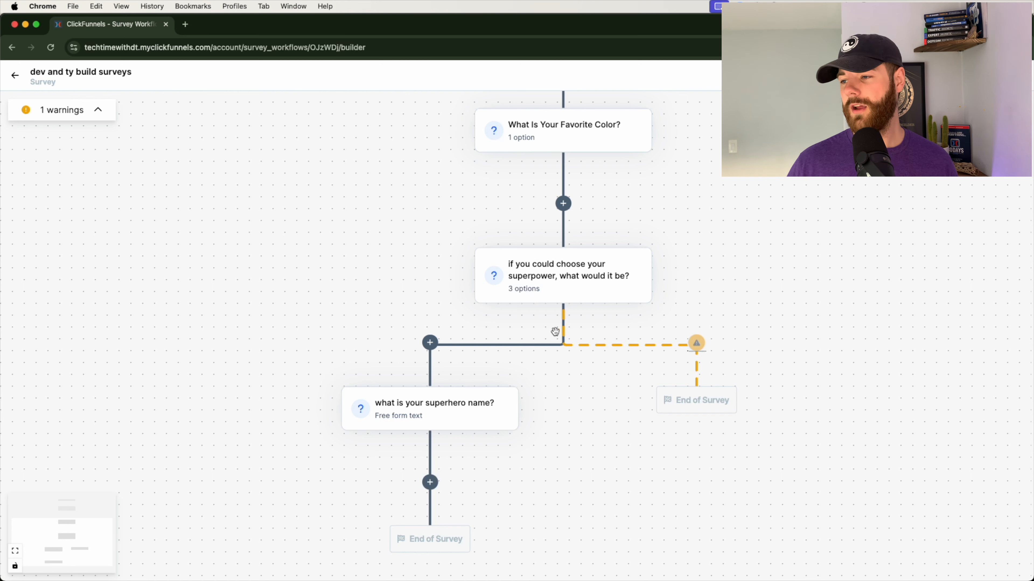
Add a rule to the new split branch requiring the score to be equal to 100, and save it.
click(698, 345)
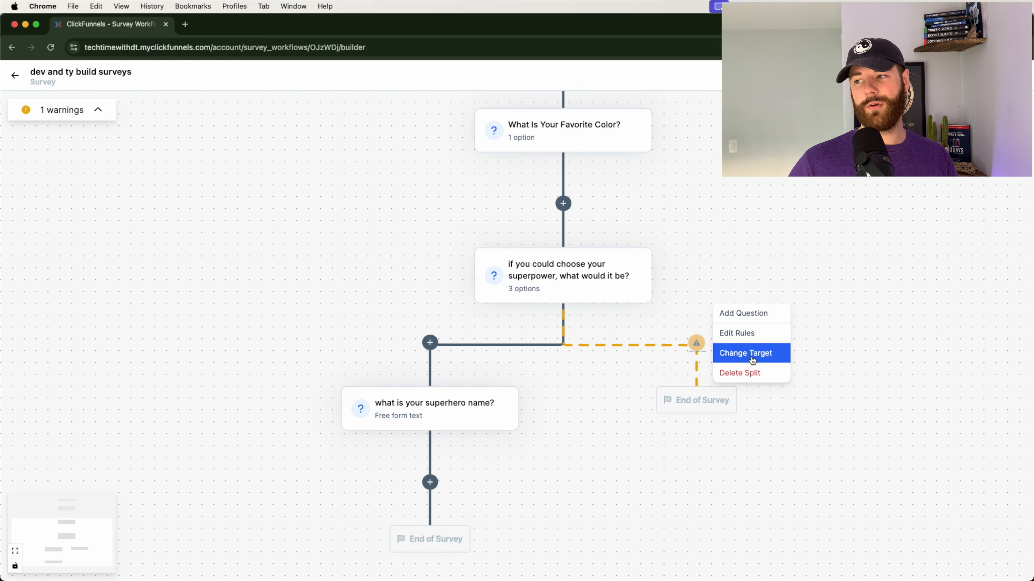
click(737, 345)
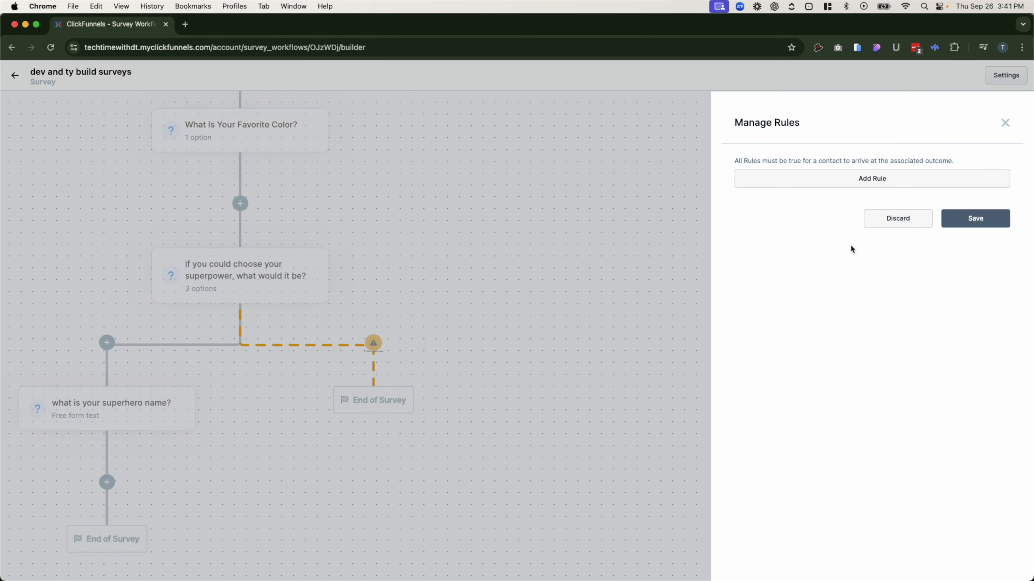
click(885, 185)
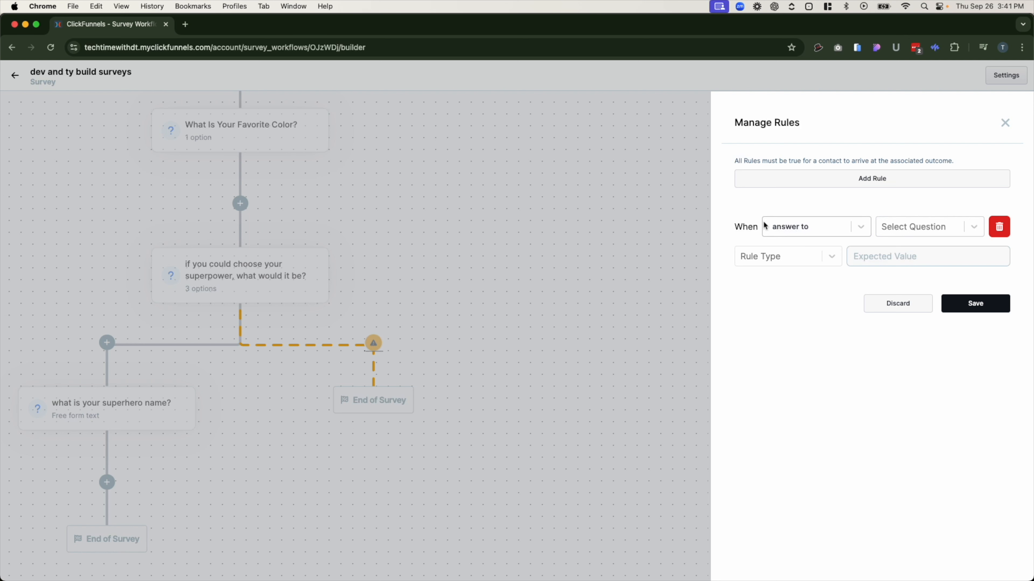
click(859, 229)
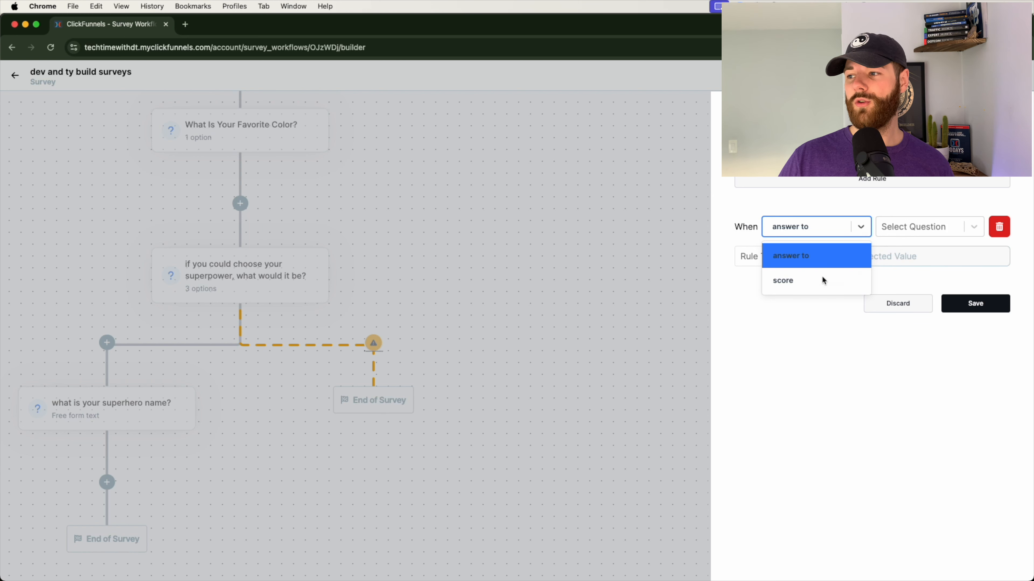
click(795, 280)
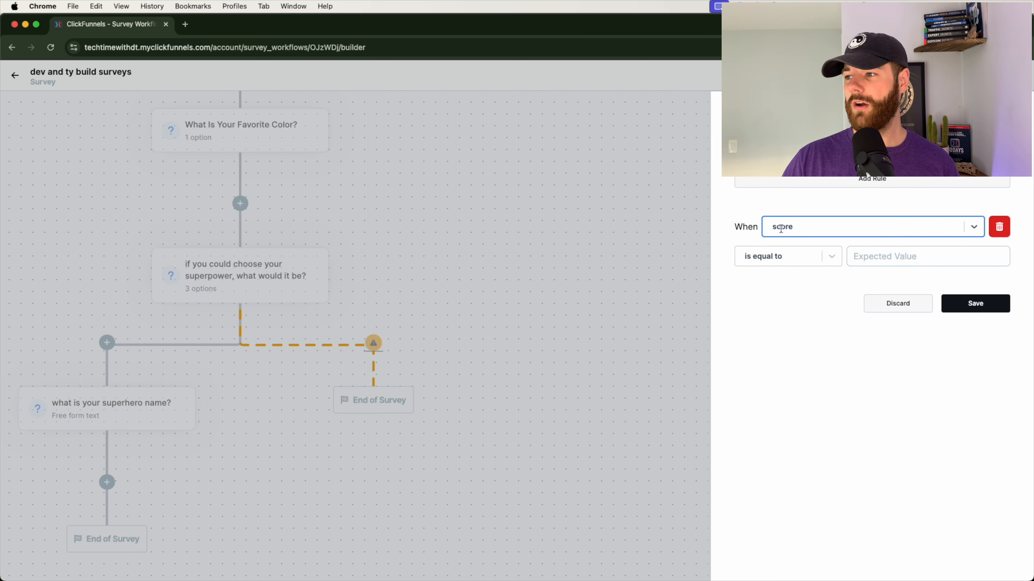
click(889, 261)
text(100)
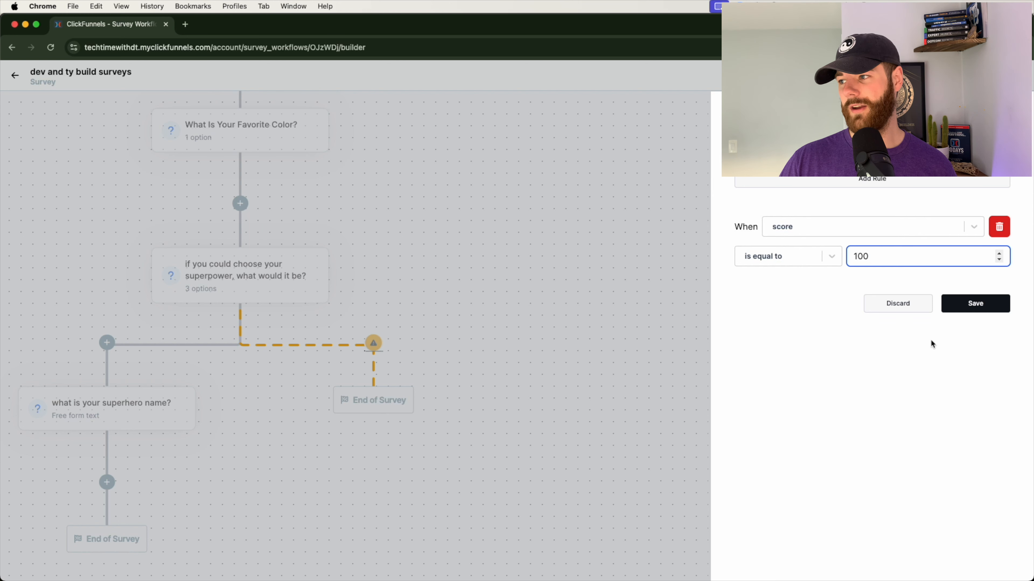
click(977, 305)
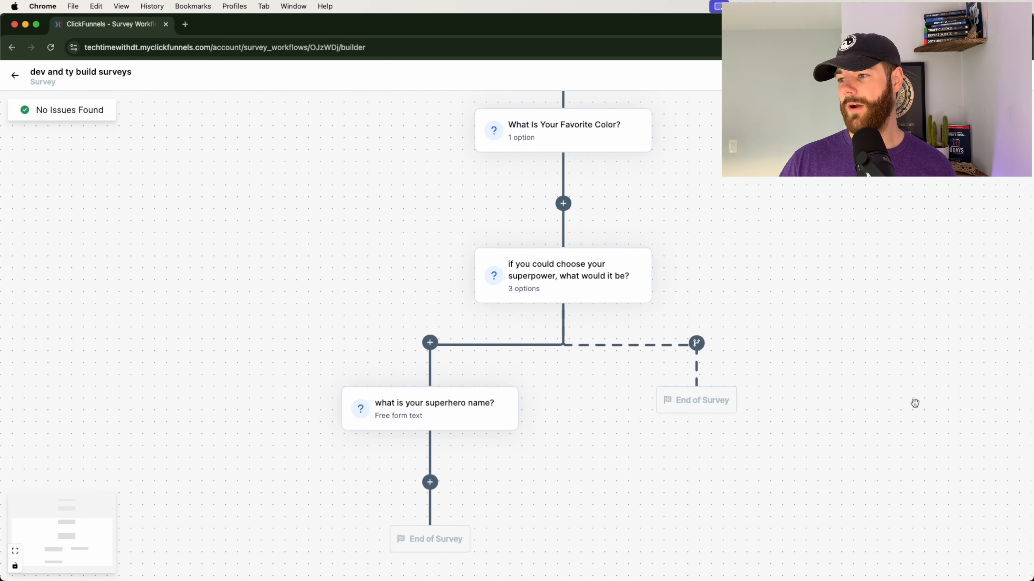
Change the split branch's target type to Redirect and submit it.
click(697, 344)
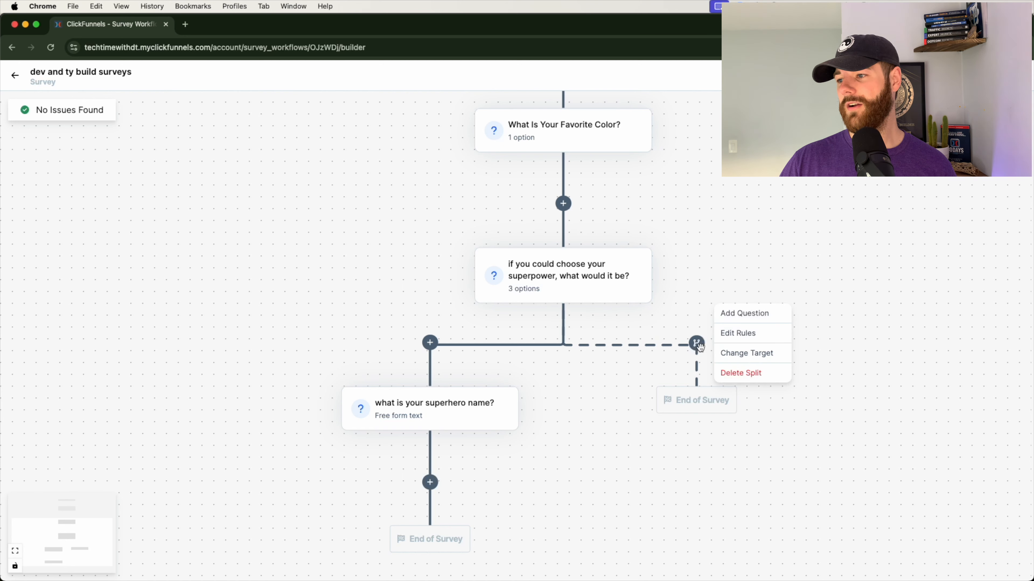
click(746, 359)
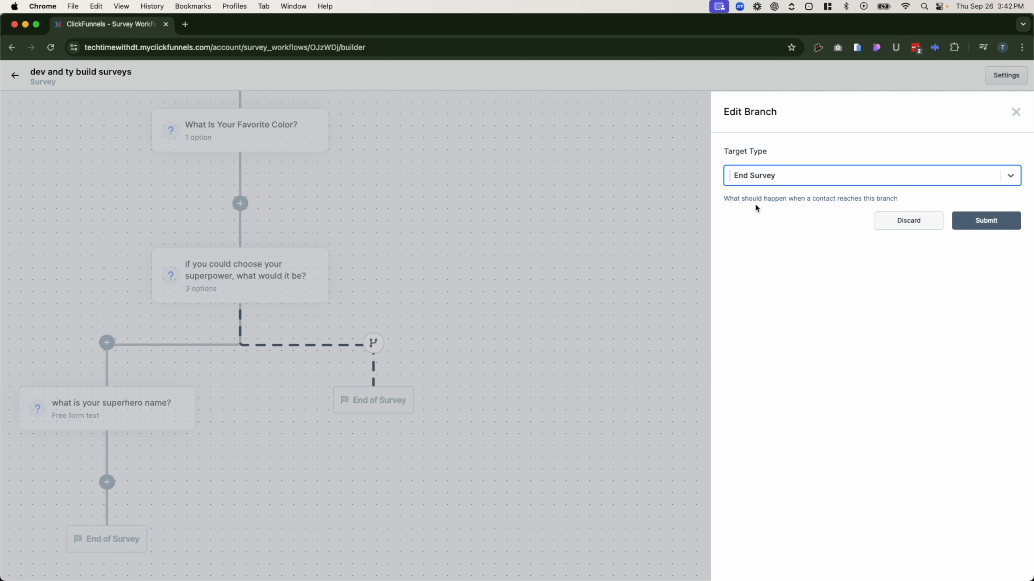
click(785, 177)
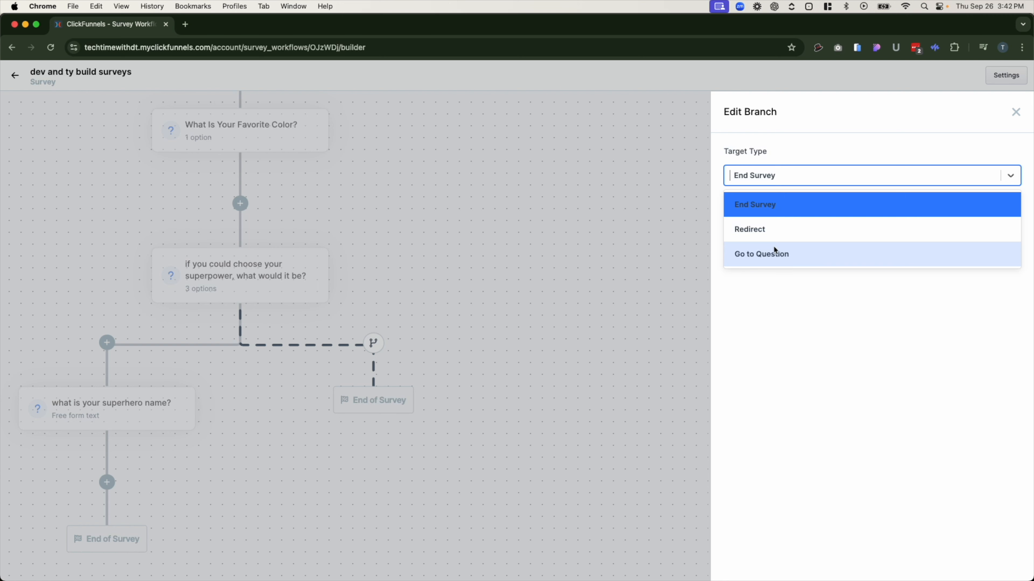
click(771, 233)
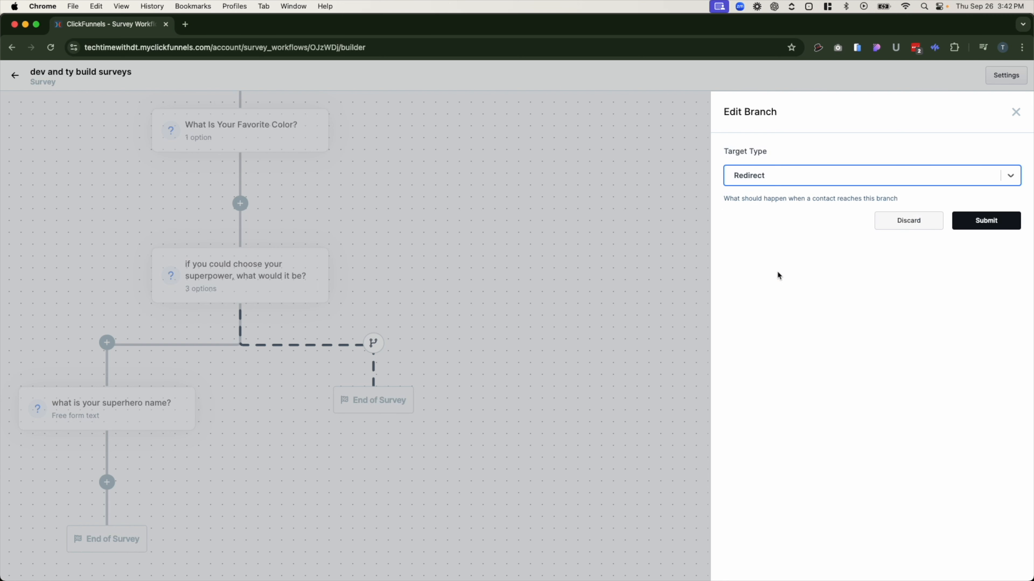
click(987, 224)
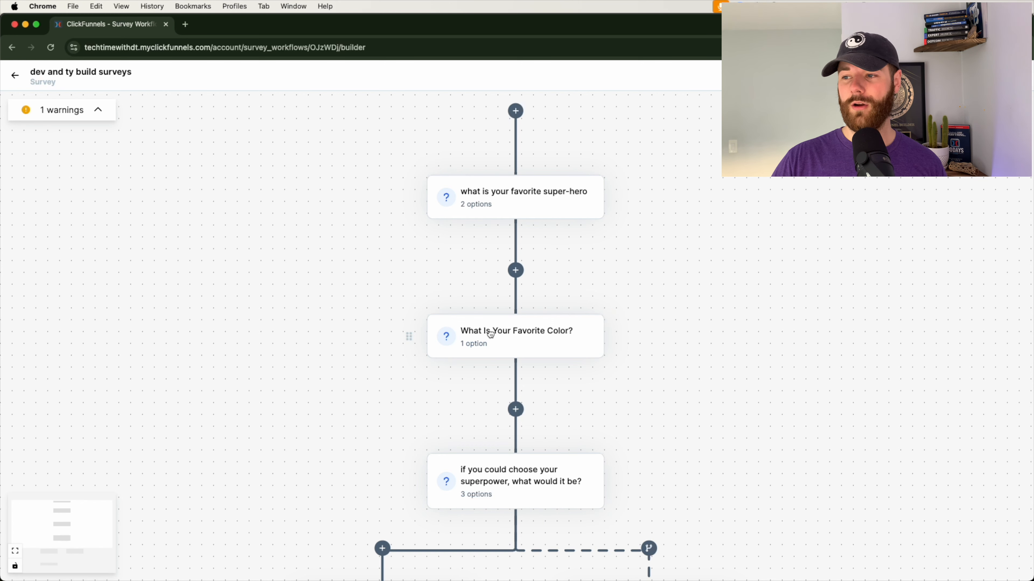
Review the scoring setting and answer score of the "What Is Your Favorite Color?" question, and close it without changes.
click(520, 335)
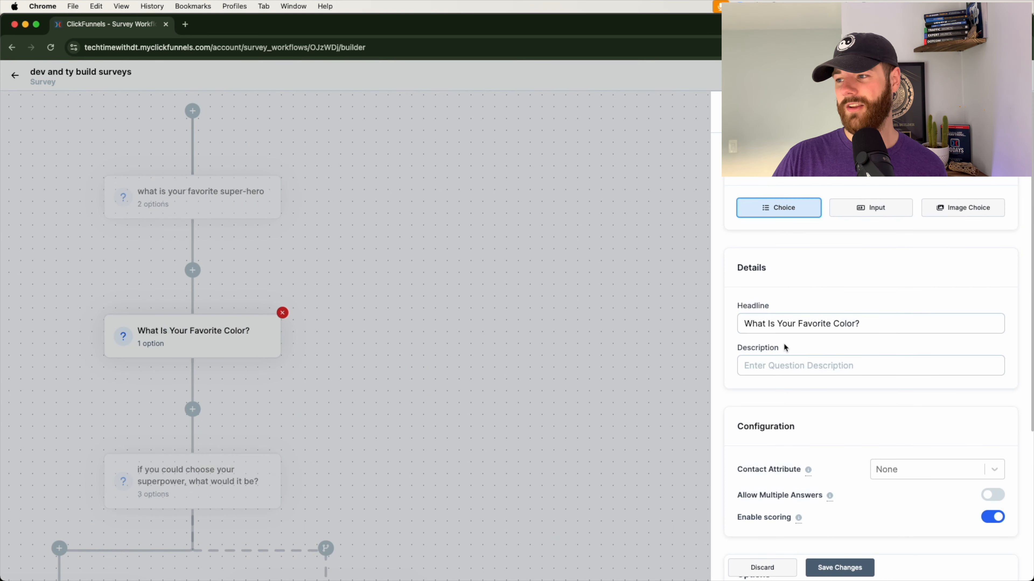
scroll(856, 329, down, 3)
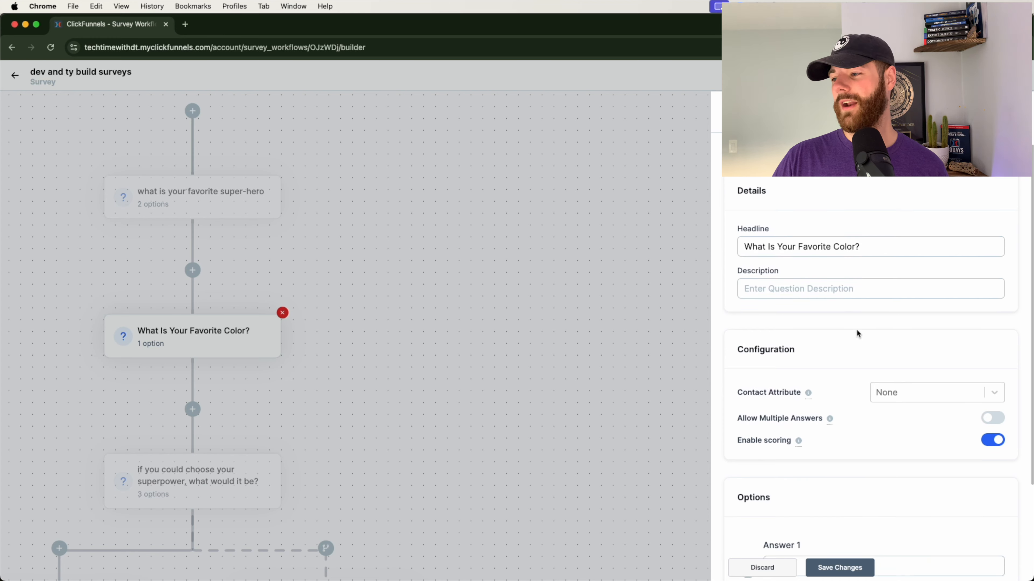
scroll(853, 389, down, 3)
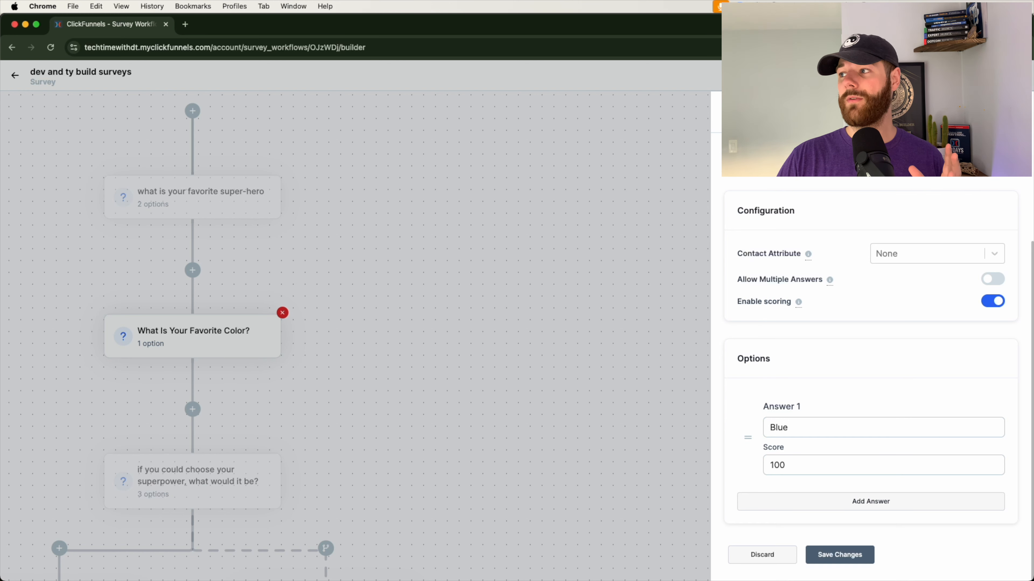
click(560, 314)
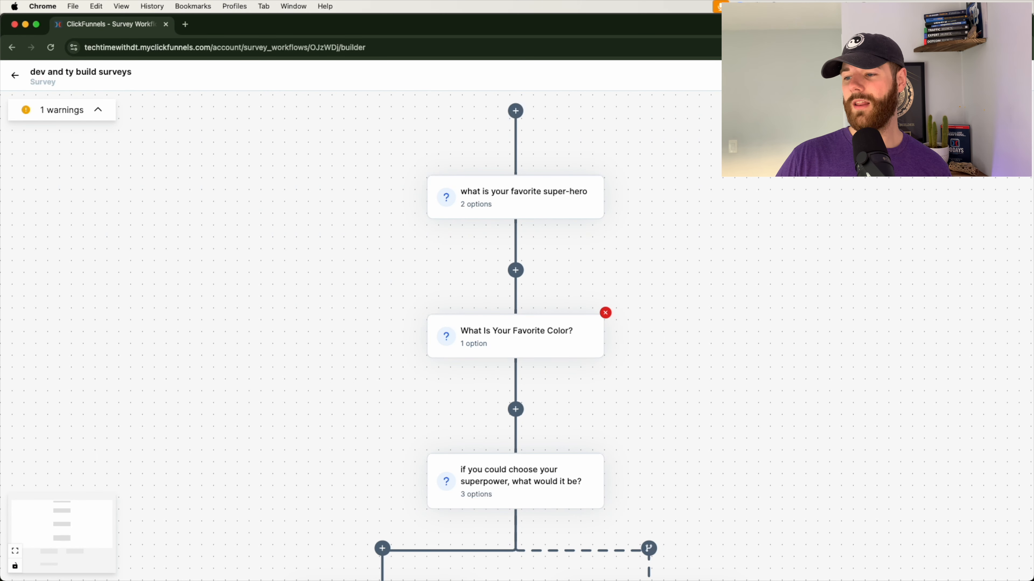
Add a second rule to the Redirect split branch: score is less than 86.
scroll(535, 559, down, 4)
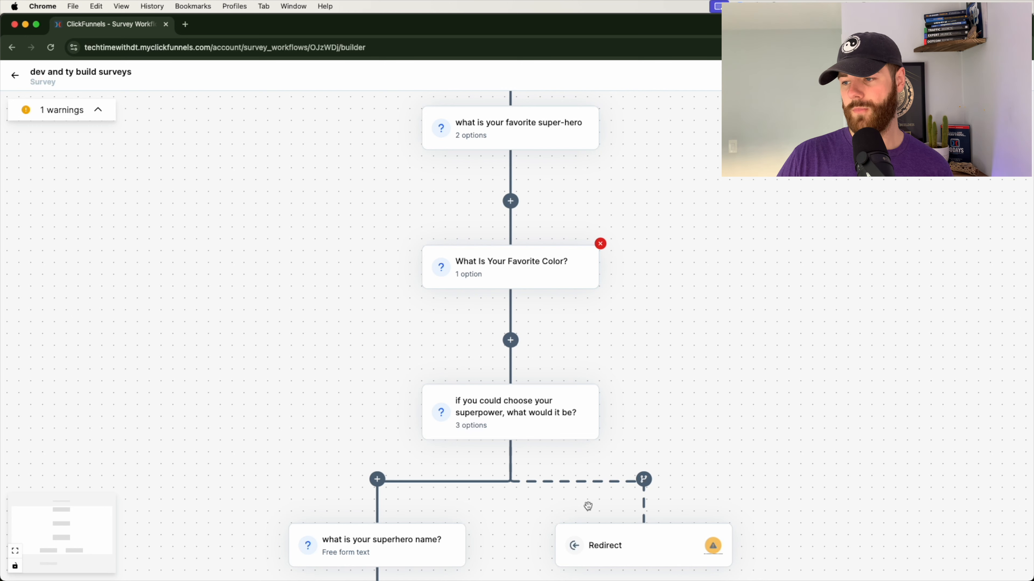
click(645, 483)
click(691, 470)
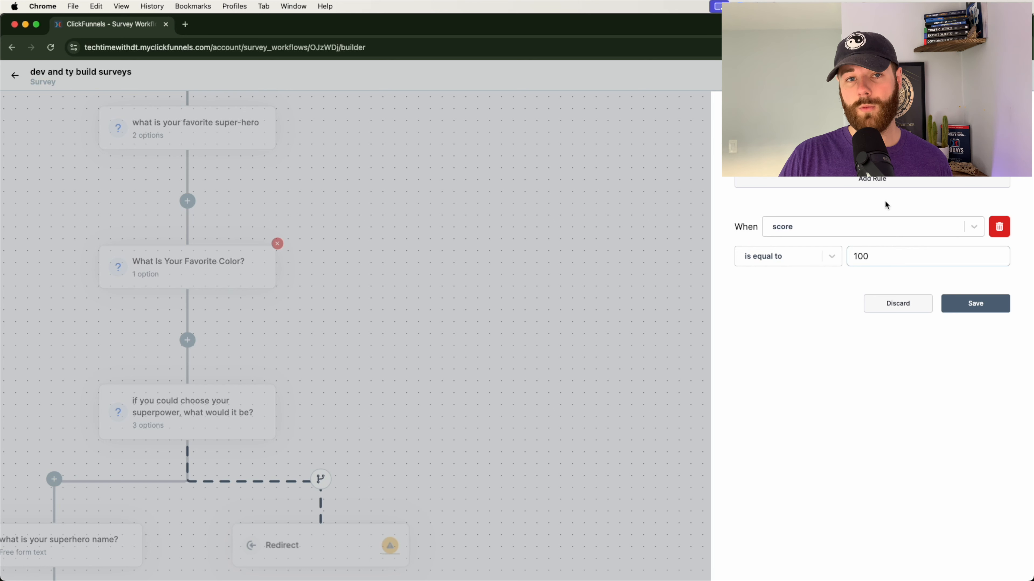
click(816, 312)
click(790, 336)
click(787, 342)
click(773, 407)
click(928, 342)
text(86)
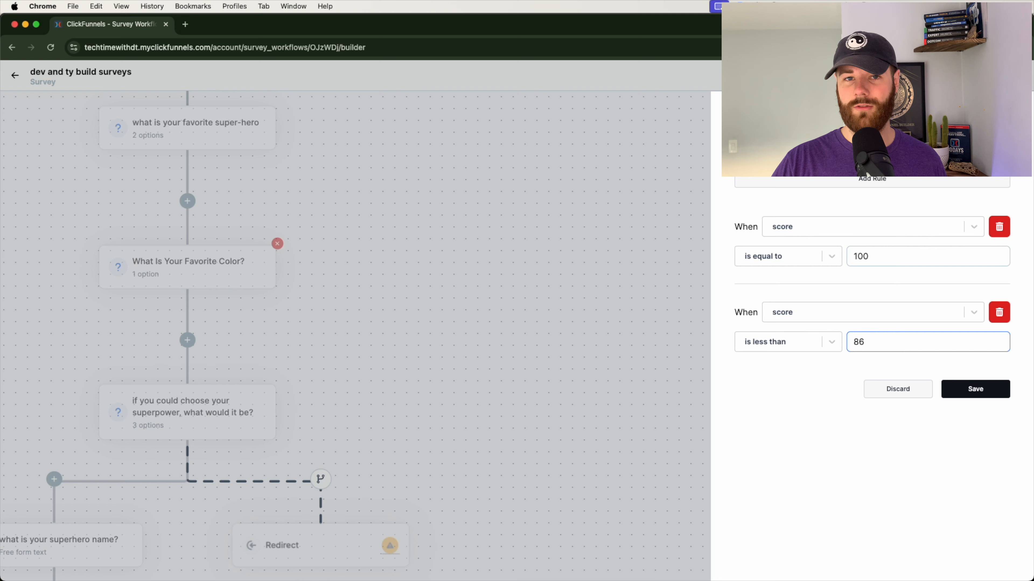
Delete the split branch's second rule, the one for scores less than 86, and save the rules.
click(1002, 314)
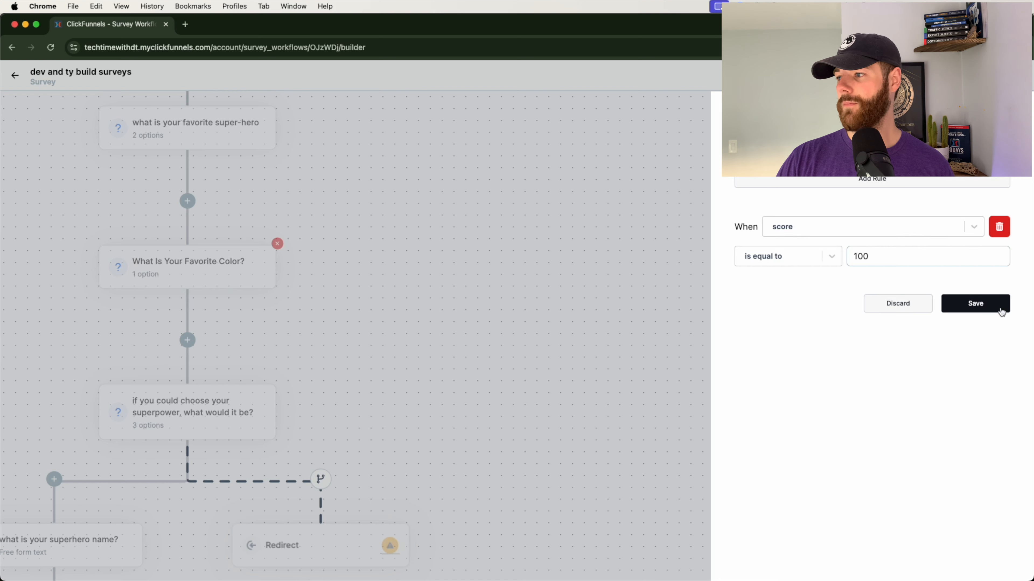
click(999, 306)
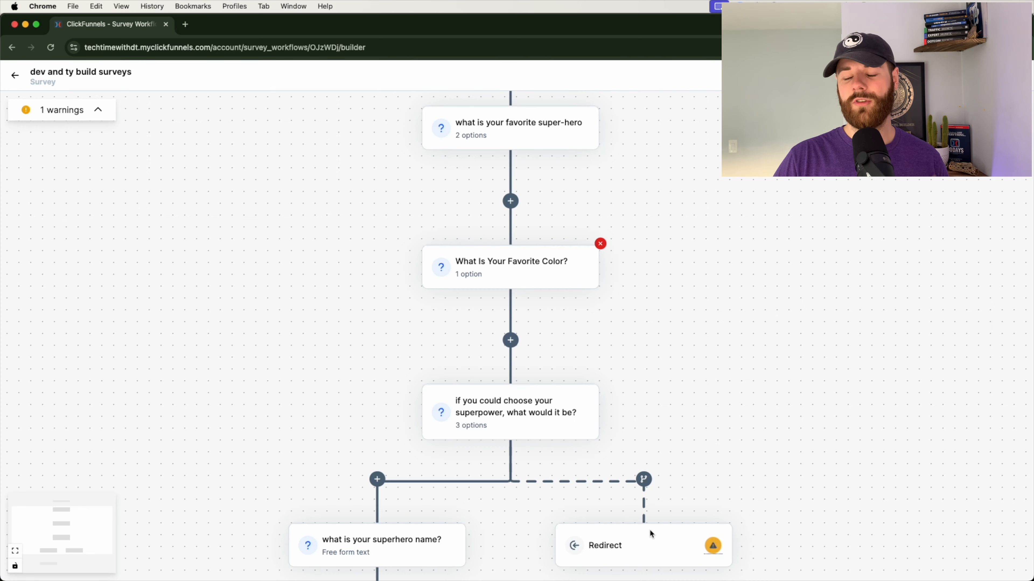
Open the target settings of the split branch and examine the available target types, keeping Redirect.
click(644, 479)
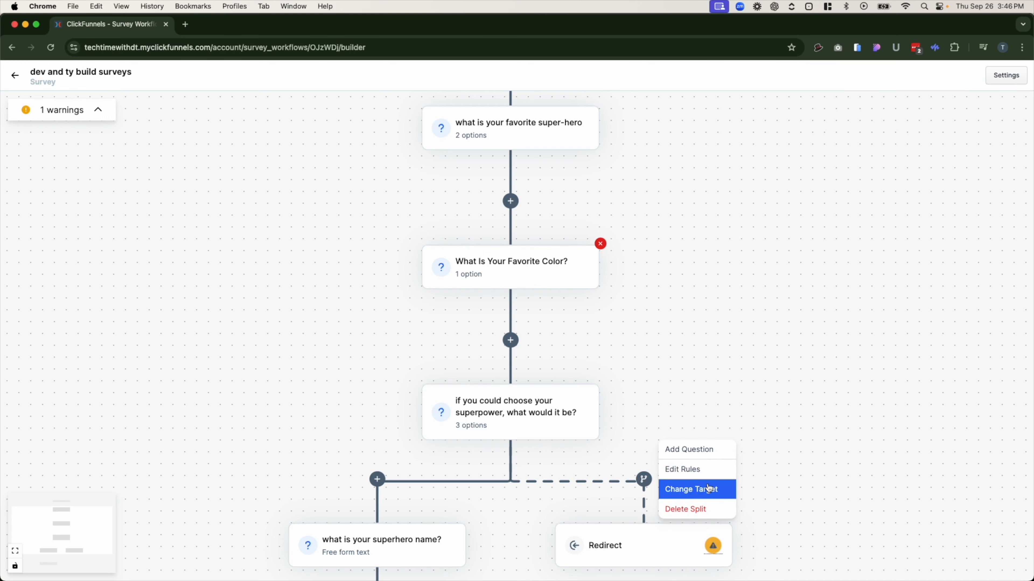
click(704, 490)
click(785, 177)
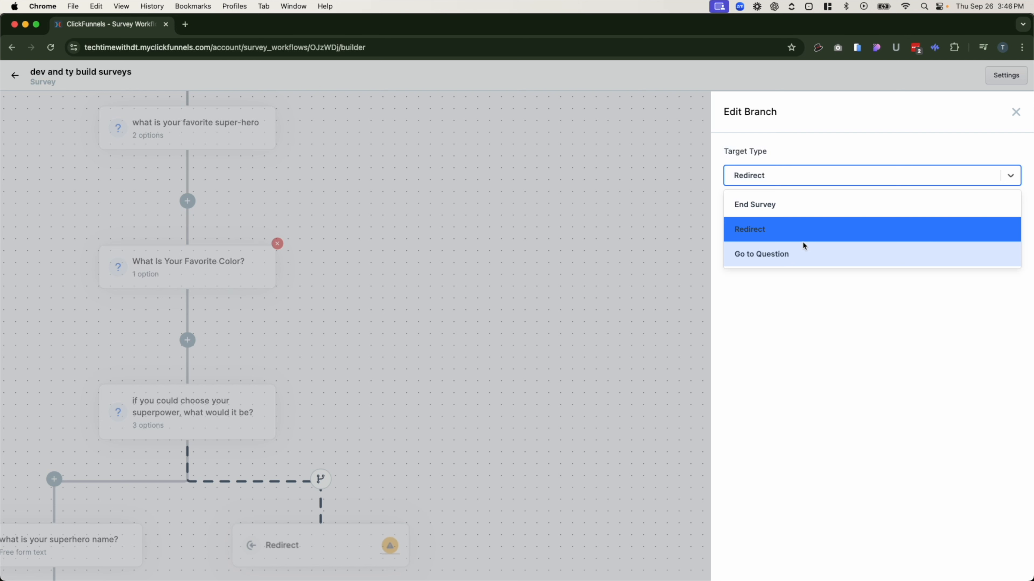
click(788, 143)
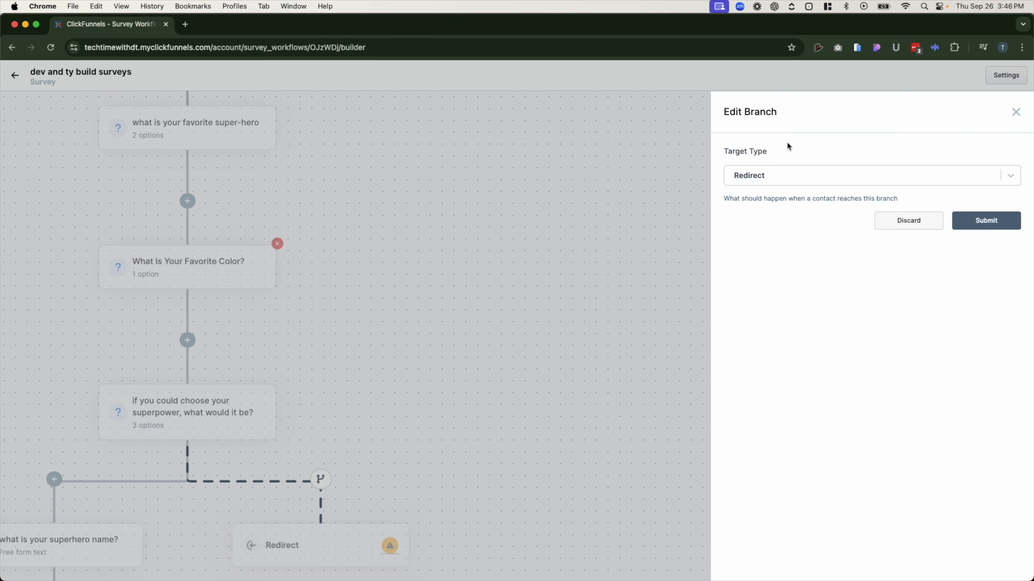